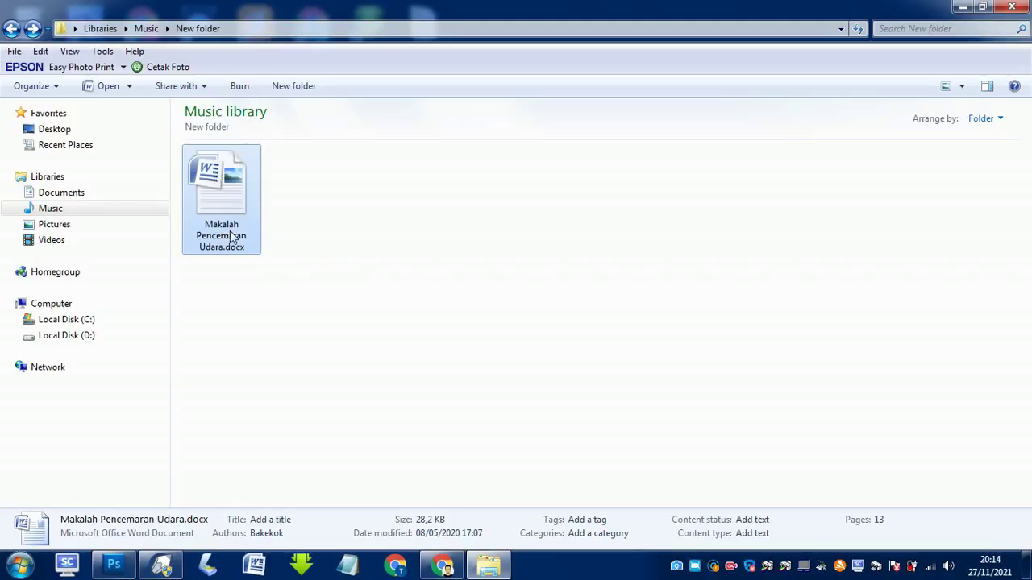
Clear the selection, then bring up the context menu for Makalah Pencemaran Udara.docx
{"action": "left_click", "coordinate": [244, 284]}
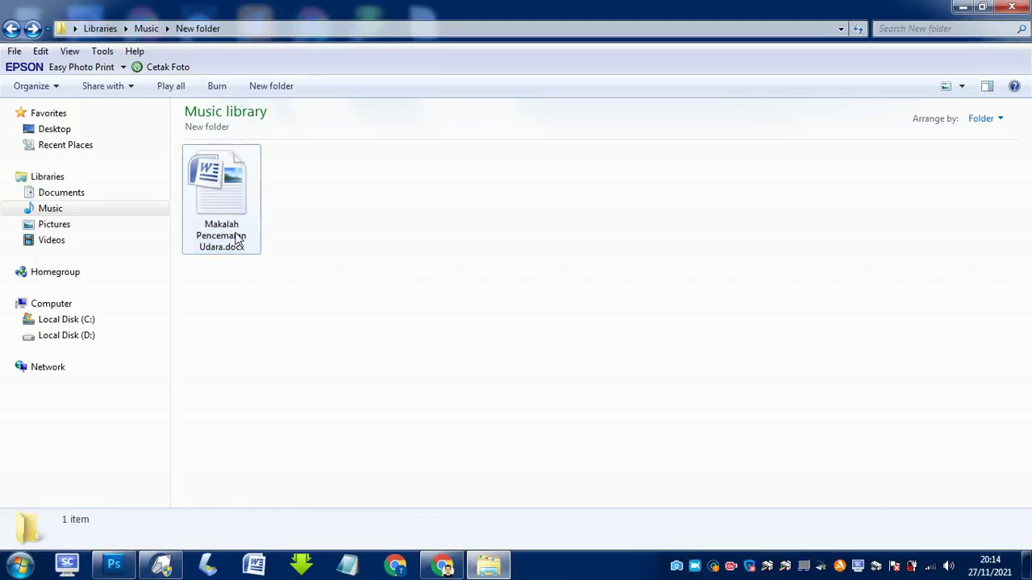
{"action": "mouse_move", "coordinate": [238, 237]}
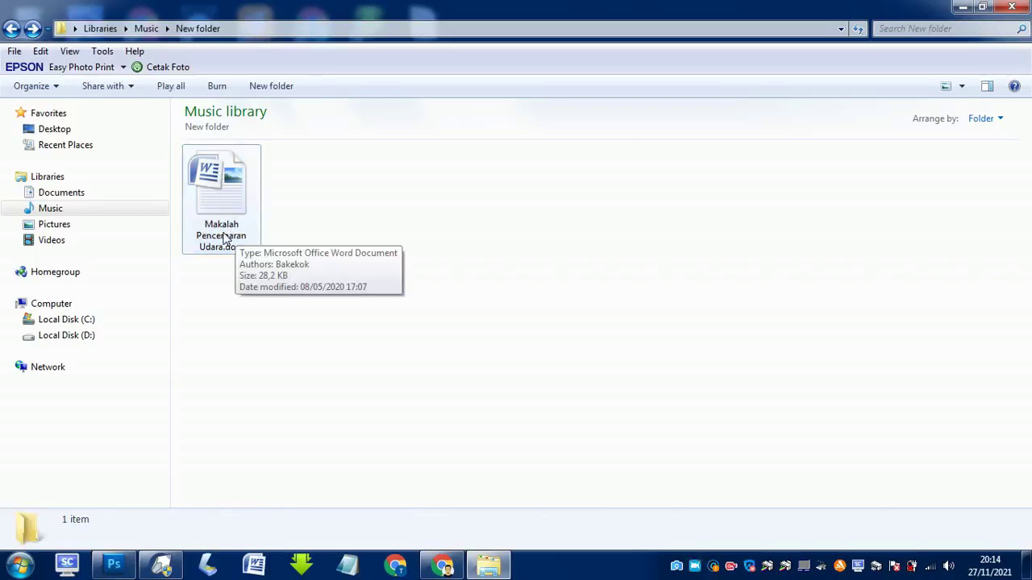
{"action": "right_click", "coordinate": [224, 235]}
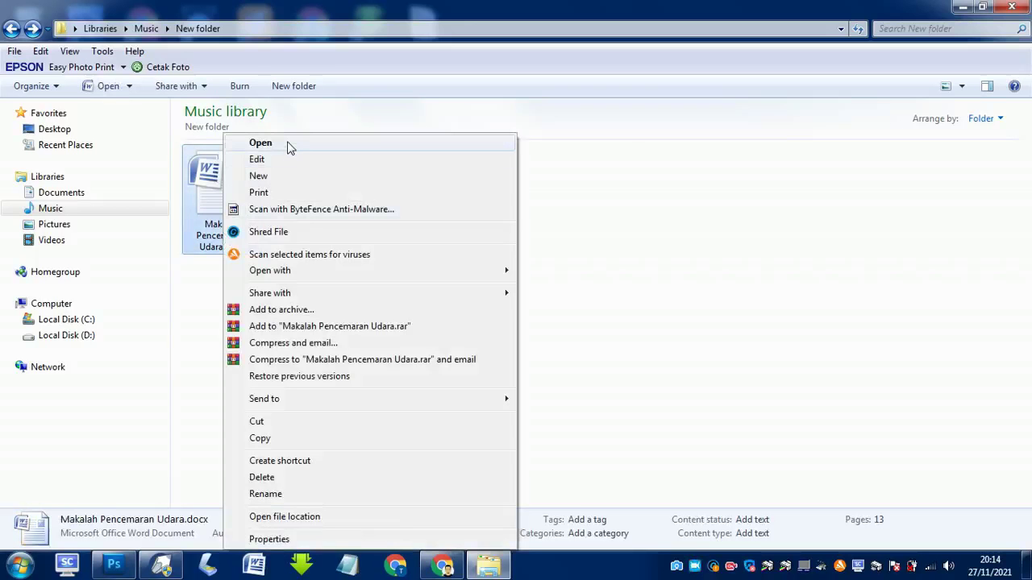
Open Makalah Pencemaran Udara in Word and save it as PDF (*.pdf) in the New folder
{"action": "left_click", "coordinate": [289, 148]}
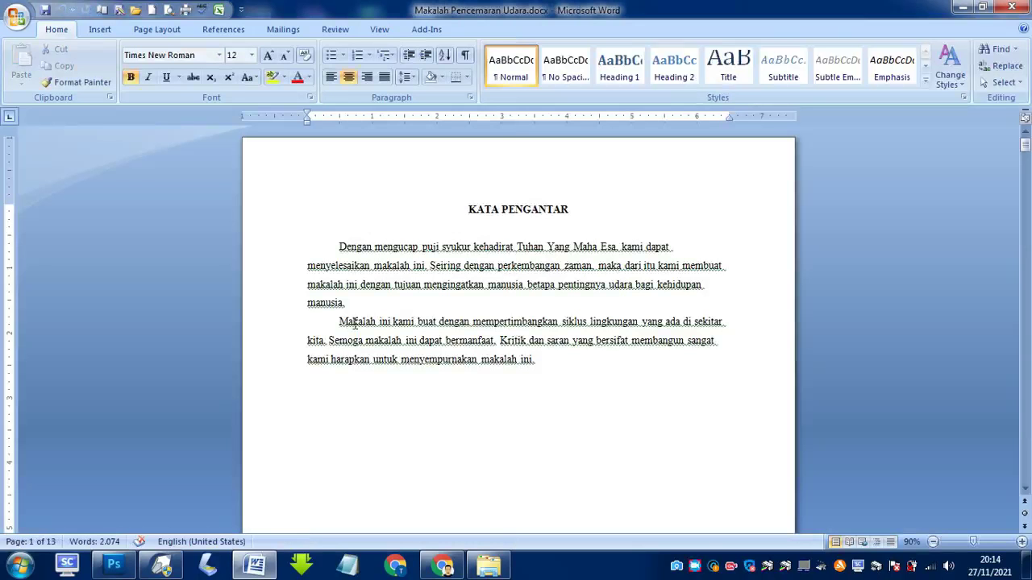
{"action": "left_click", "coordinate": [119, 10]}
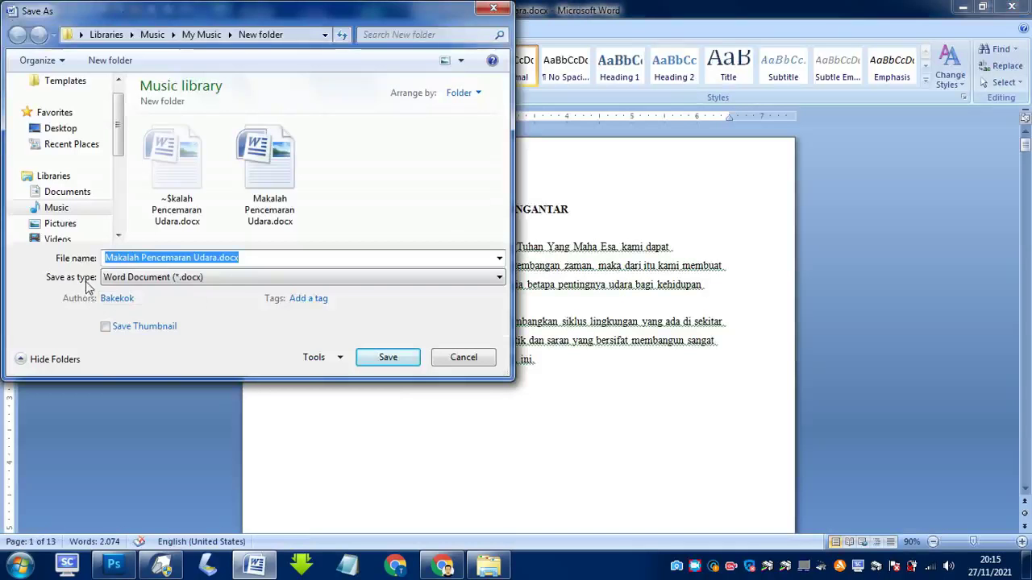
{"action": "left_click", "coordinate": [278, 279]}
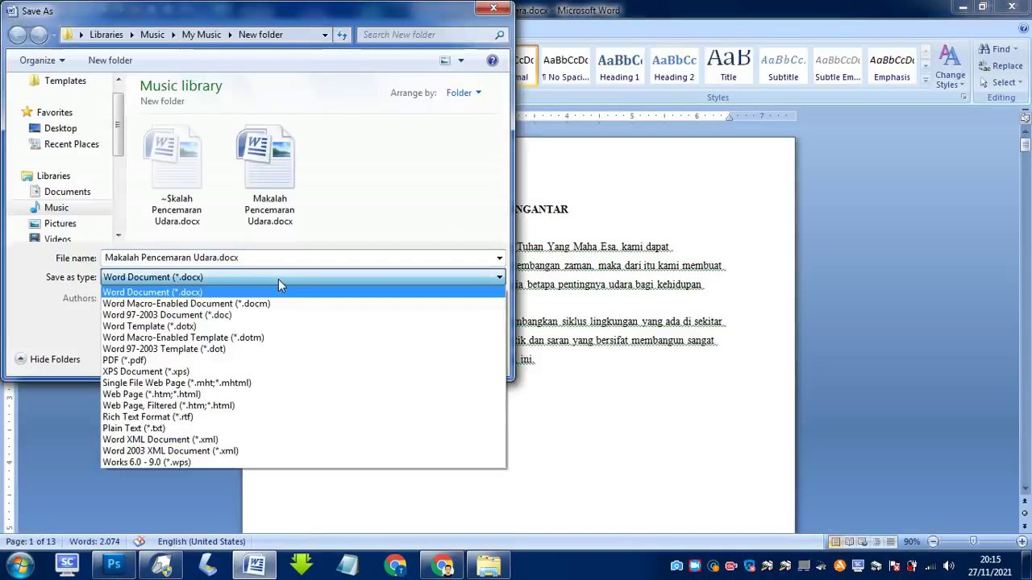
{"action": "left_click", "coordinate": [162, 361]}
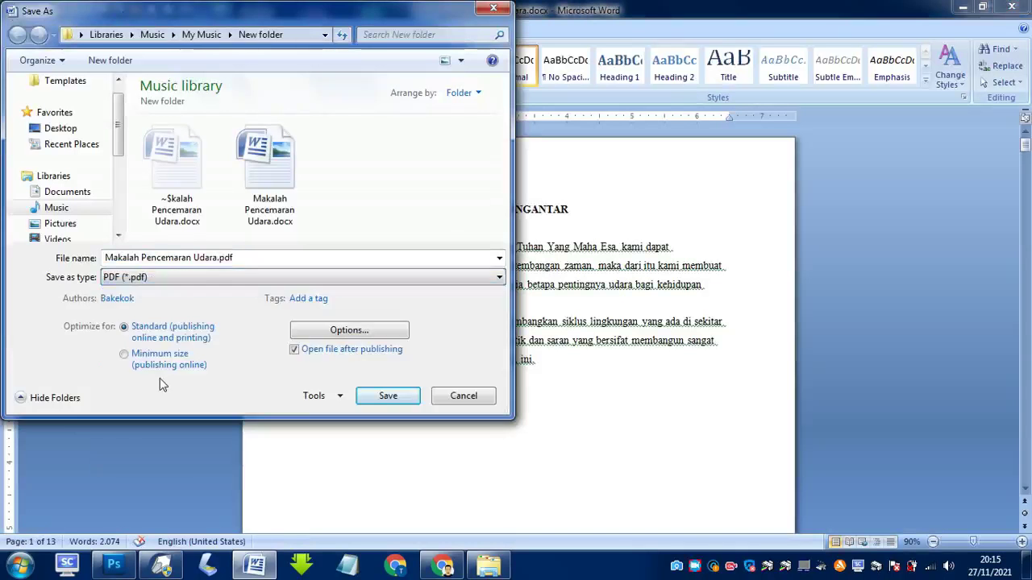
{"action": "left_click", "coordinate": [386, 402]}
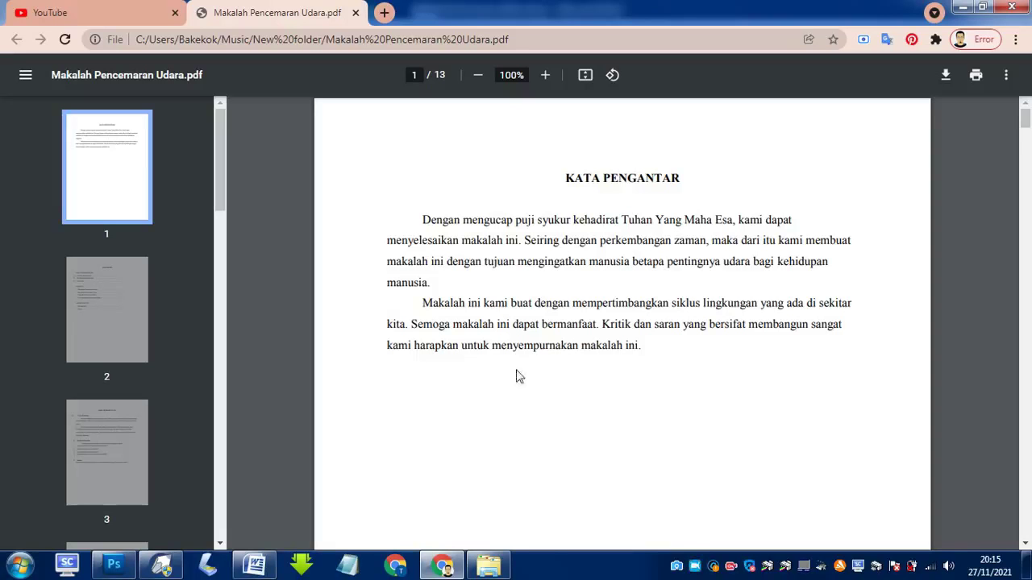
Open a new Chrome tab beside the Makalah Pencemaran Udara.pdf tab
{"action": "left_click", "coordinate": [385, 13]}
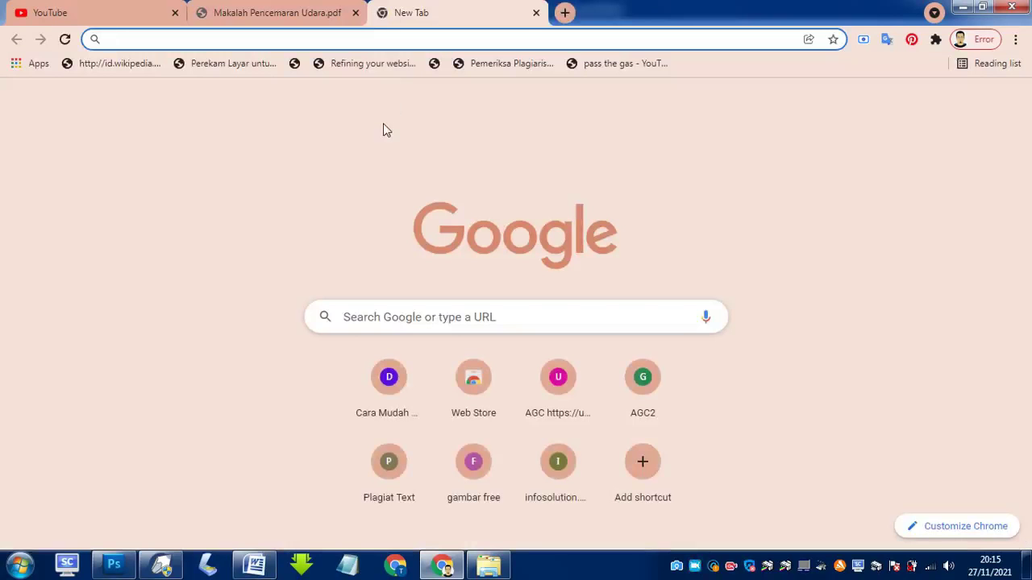
Search Google for 'word to pdf' and open the Smallpdf result in a new tab
{"action": "left_click", "coordinate": [163, 40]}
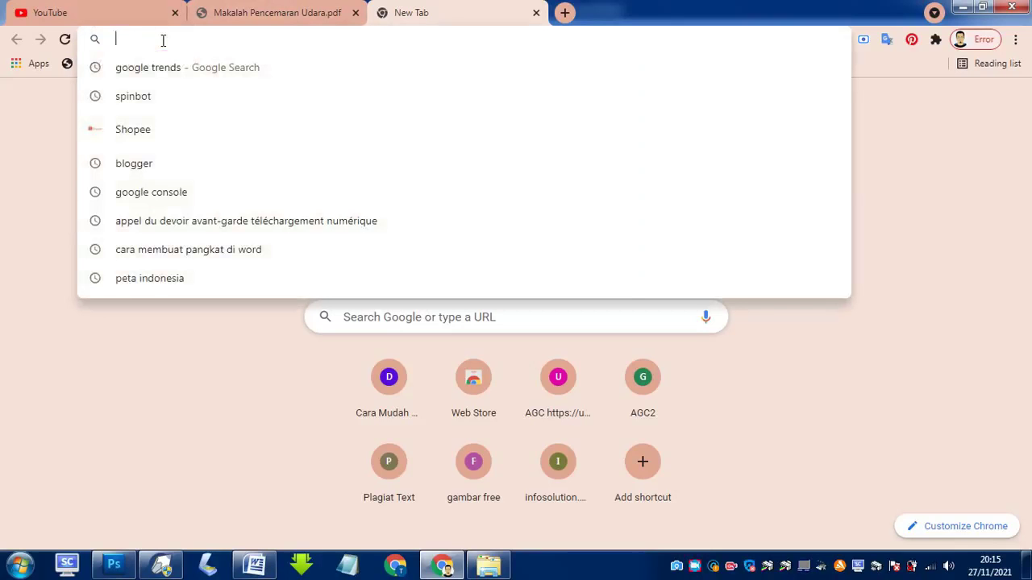
{"action": "type", "text": "word "}
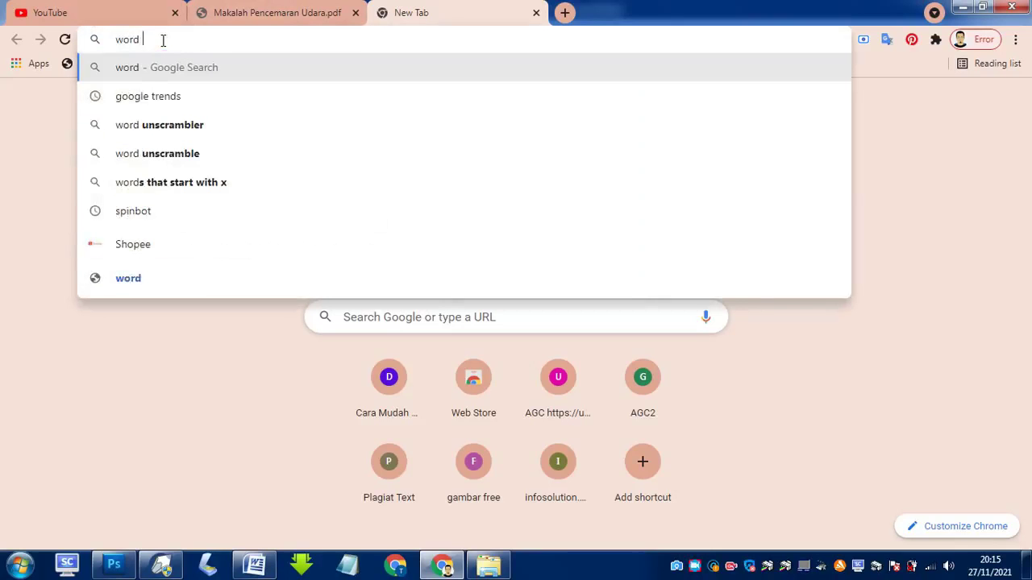
{"action": "type", "text": "to "}
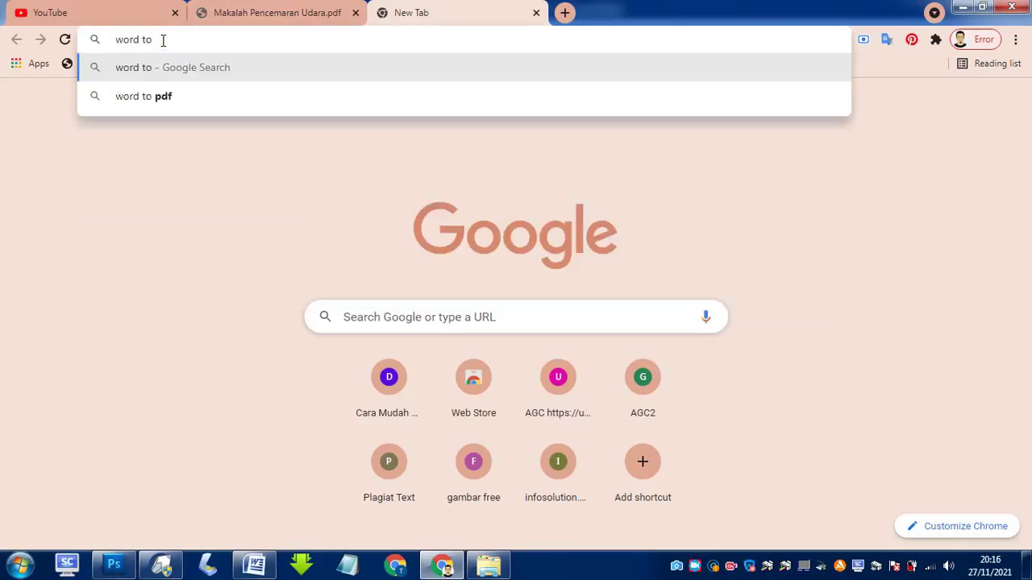
{"action": "type", "text": "pdf"}
{"action": "key", "text": "Return"}
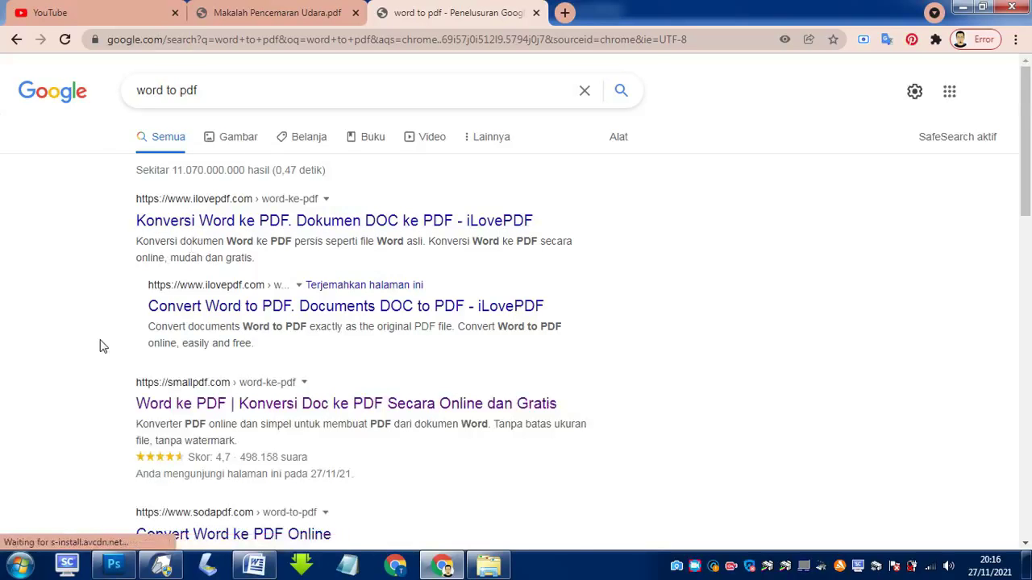
{"action": "scroll", "coordinate": [102, 346], "scroll_direction": "down", "scroll_amount": 2}
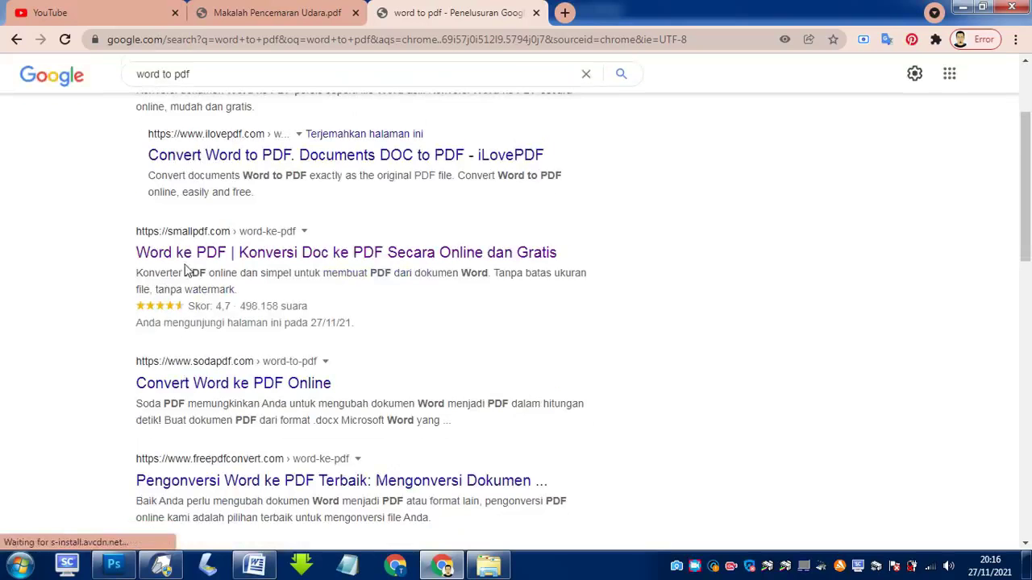
{"action": "right_click", "coordinate": [252, 258]}
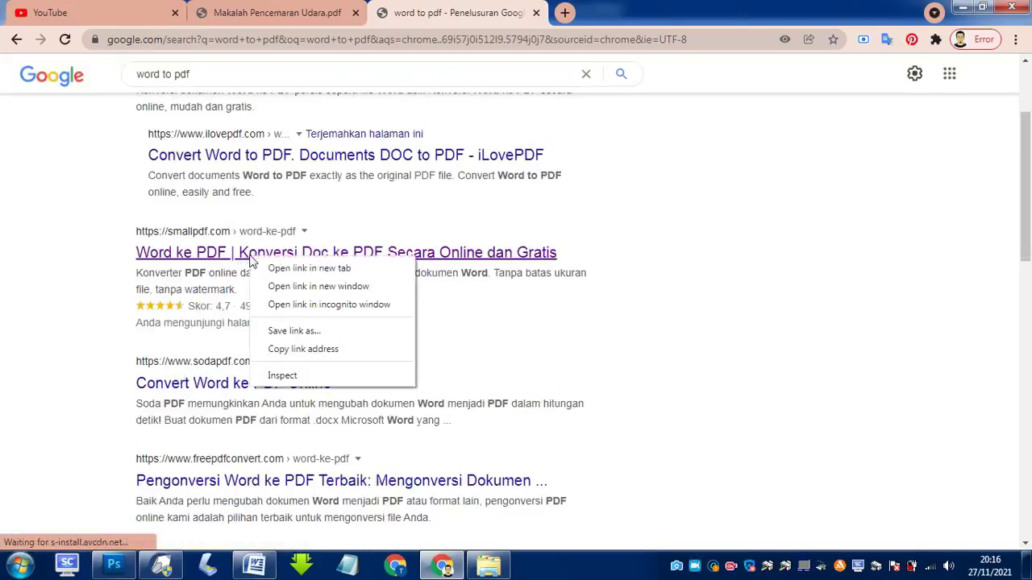
{"action": "left_click", "coordinate": [302, 273]}
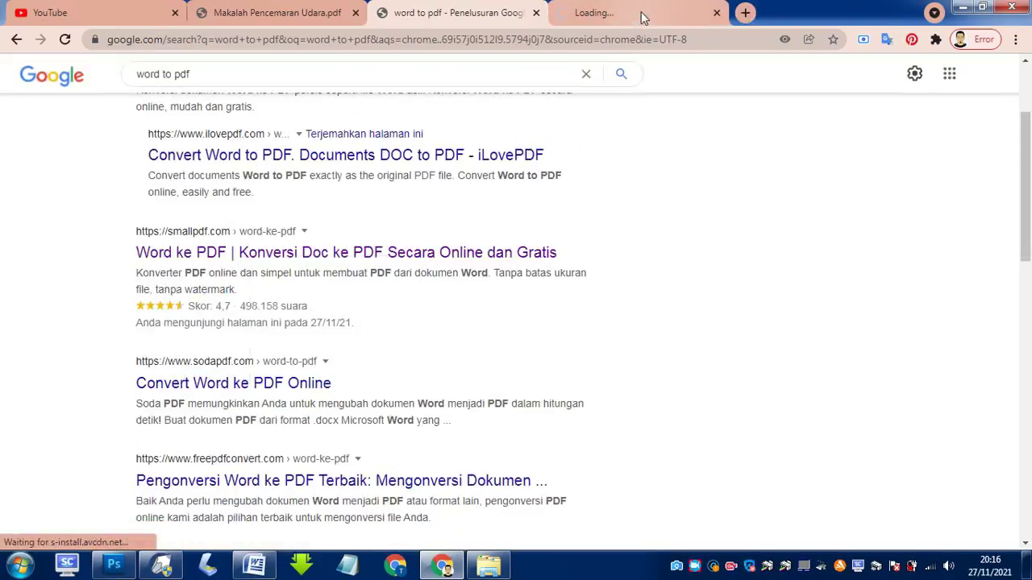
Upload Makalah Pencemaran Udara.docx to Smallpdf's Word to PDF converter and dismiss the extension prompt
{"action": "left_click", "coordinate": [645, 15]}
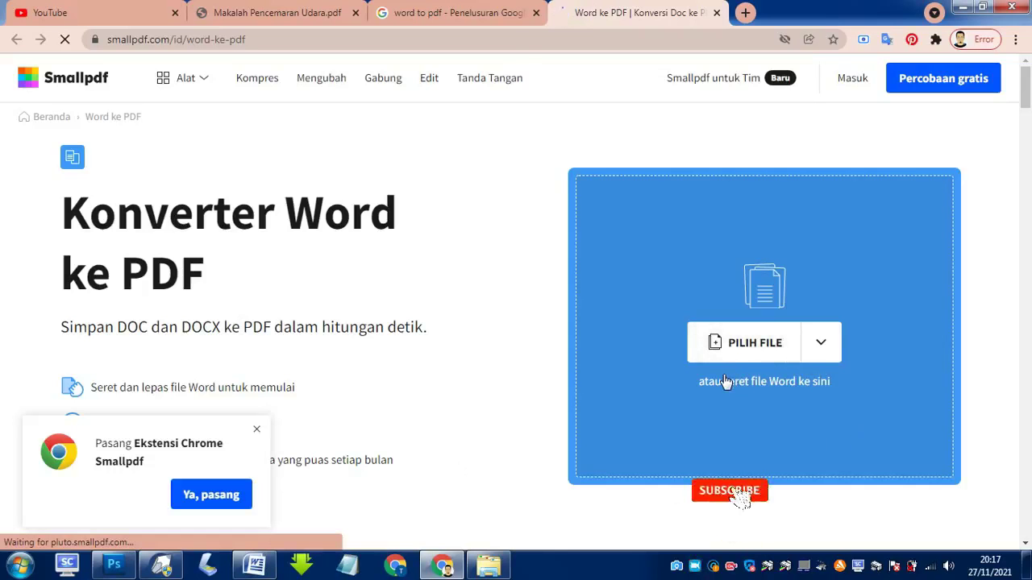
{"action": "left_click", "coordinate": [814, 351]}
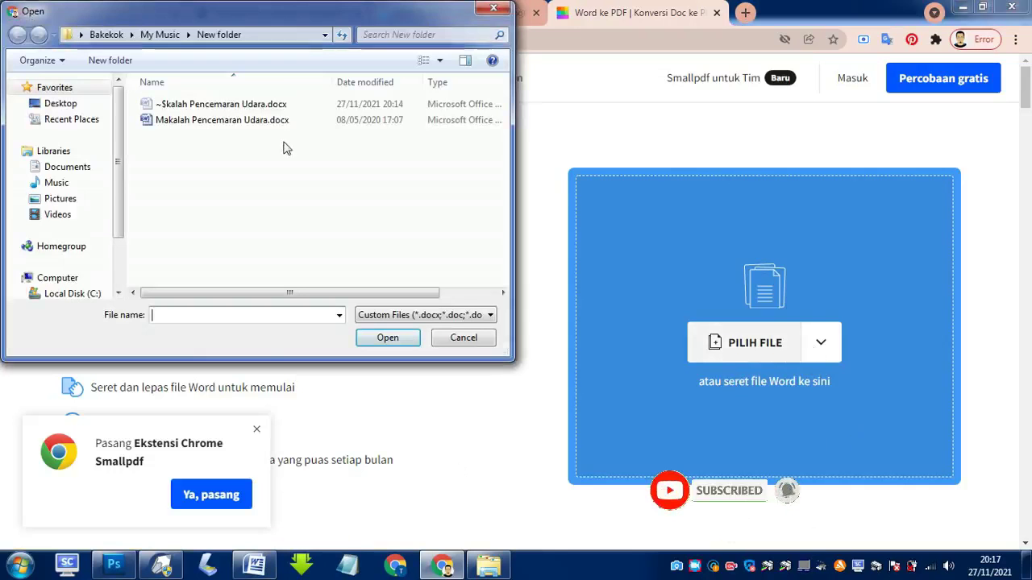
{"action": "left_click", "coordinate": [188, 123]}
{"action": "left_click", "coordinate": [387, 342]}
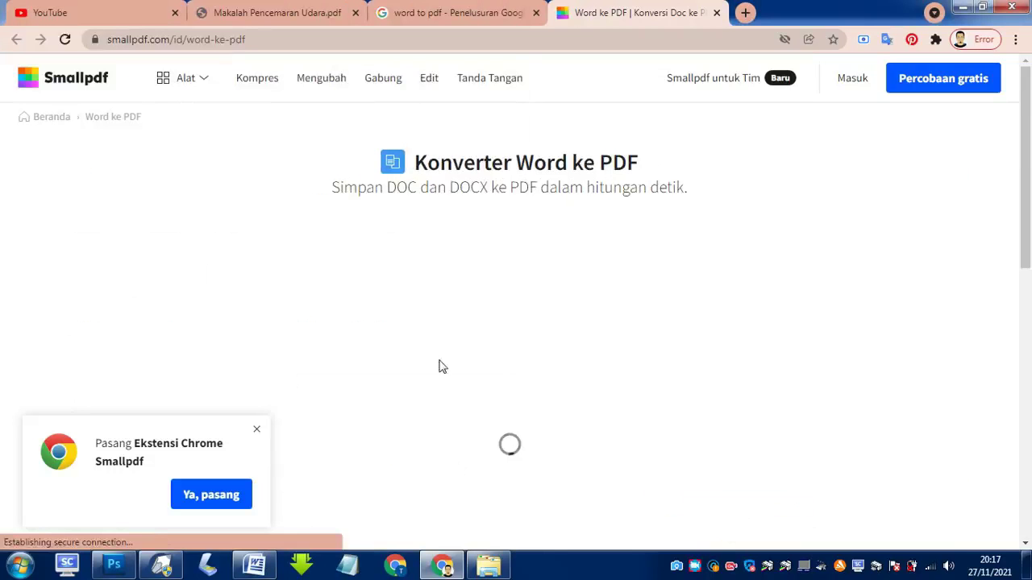
{"action": "left_click", "coordinate": [255, 434]}
Scroll the Makalah Pencemaran Udara-dikonversi.pdf preview through pages 2 and 3, then back to page 1
{"action": "scroll", "coordinate": [380, 401], "scroll_direction": "down", "scroll_amount": 2}
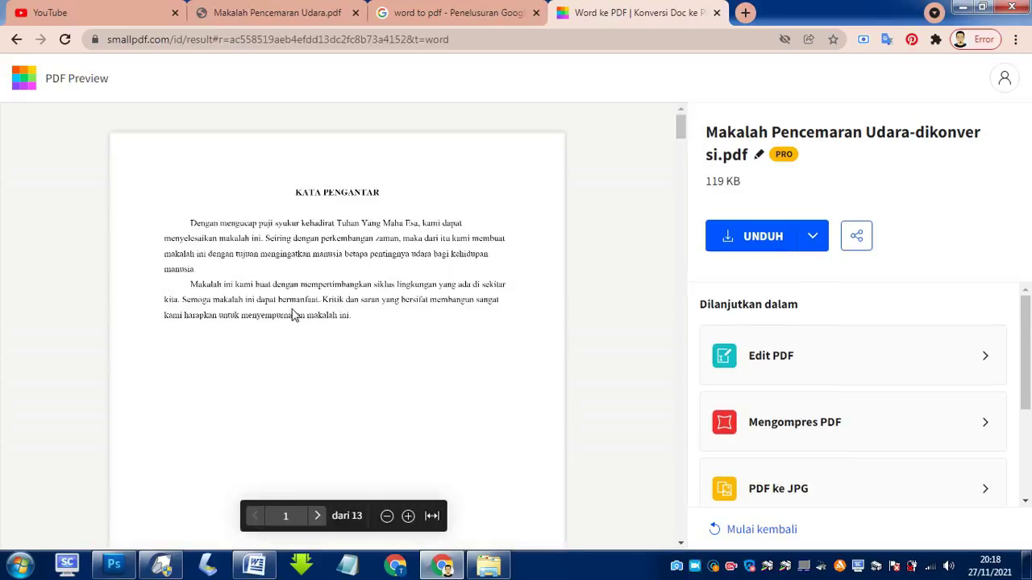
{"action": "scroll", "coordinate": [302, 319], "scroll_direction": "down", "scroll_amount": 2}
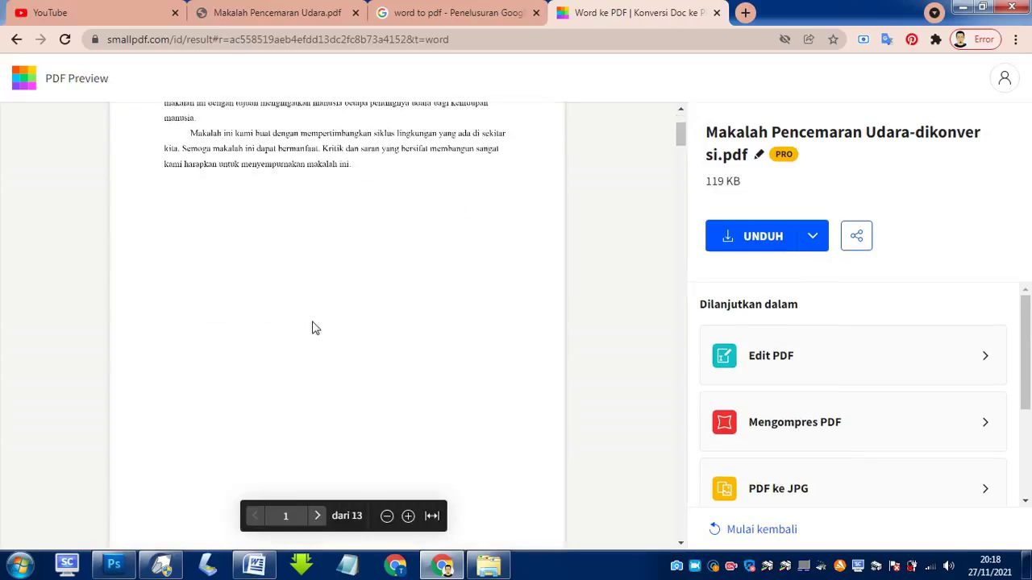
{"action": "scroll", "coordinate": [315, 328], "scroll_direction": "down", "scroll_amount": 3}
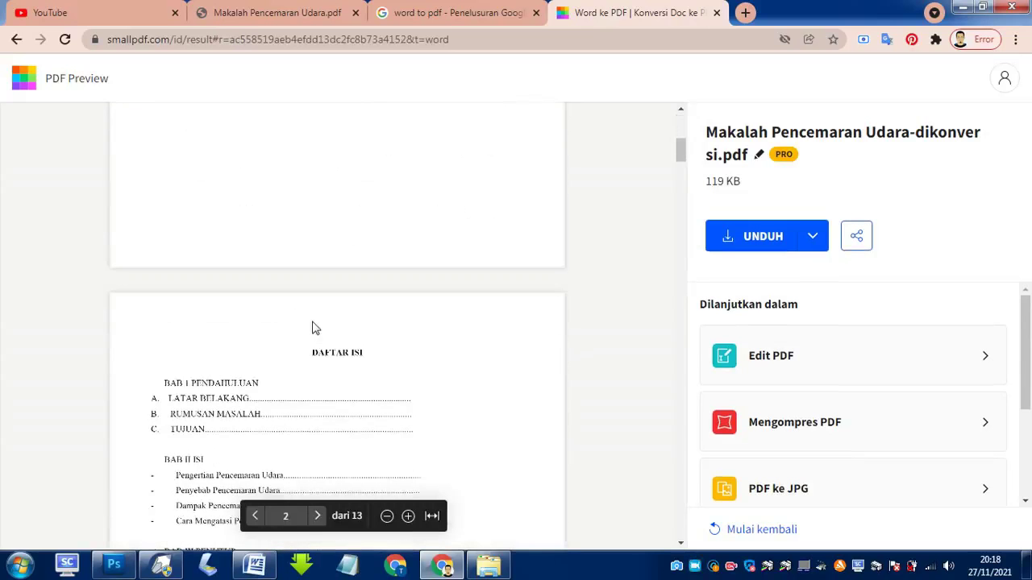
{"action": "scroll", "coordinate": [315, 339], "scroll_direction": "down", "scroll_amount": 4}
{"action": "scroll", "coordinate": [316, 363], "scroll_direction": "down", "scroll_amount": 4}
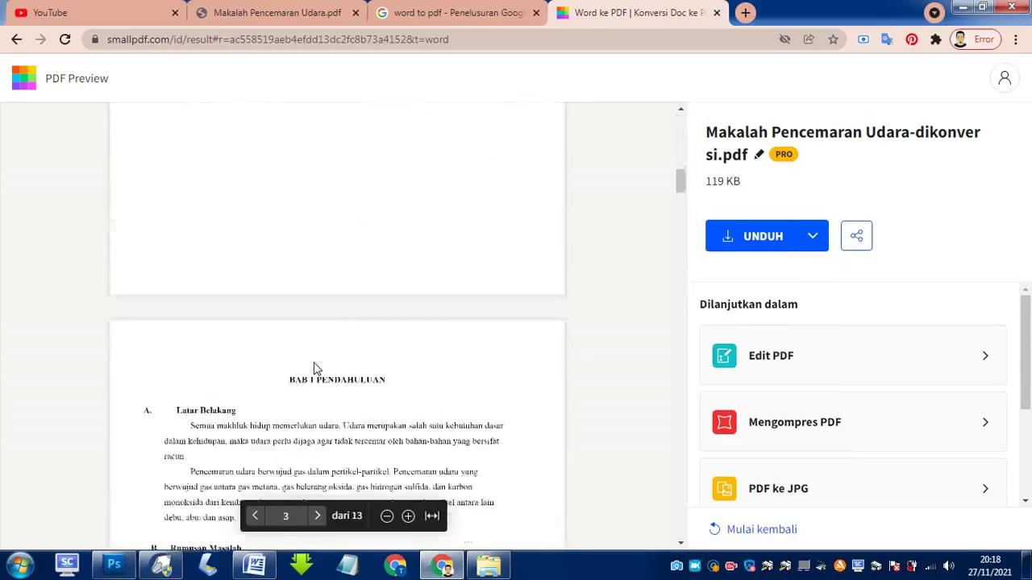
{"action": "scroll", "coordinate": [315, 368], "scroll_direction": "up", "scroll_amount": 5}
{"action": "scroll", "coordinate": [316, 368], "scroll_direction": "up", "scroll_amount": 5}
{"action": "scroll", "coordinate": [315, 369], "scroll_direction": "up", "scroll_amount": 2}
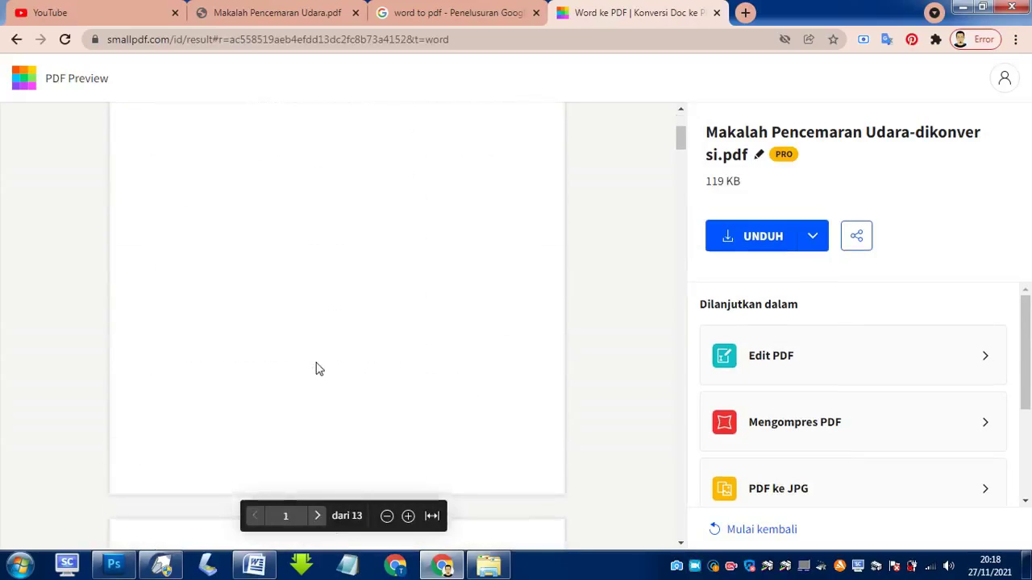
{"action": "scroll", "coordinate": [315, 368], "scroll_direction": "up", "scroll_amount": 3}
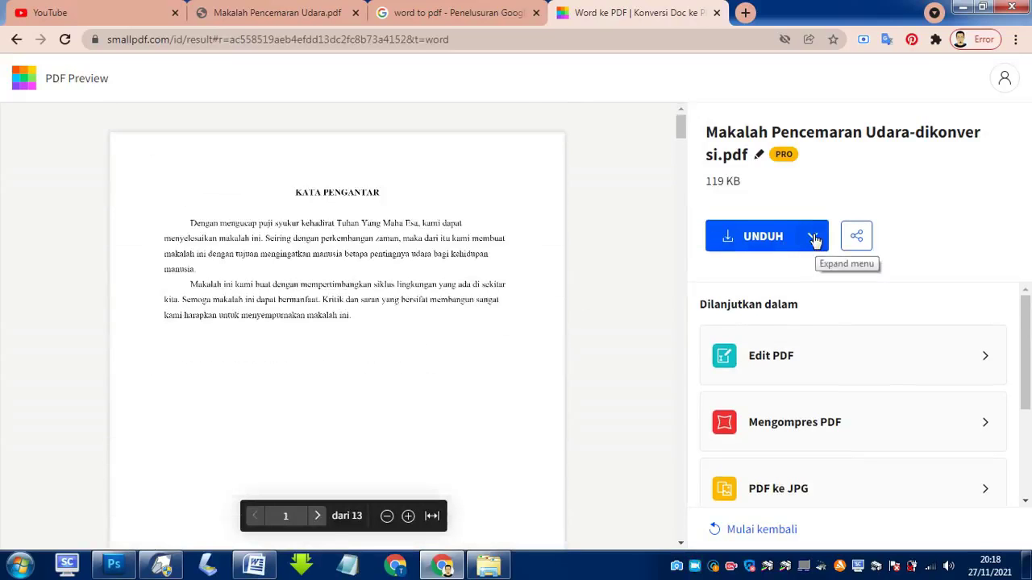
Download the converted PDF via UNDUH > Simpan ke perangkat, check its download menu, then return to Word
{"action": "left_click", "coordinate": [814, 239]}
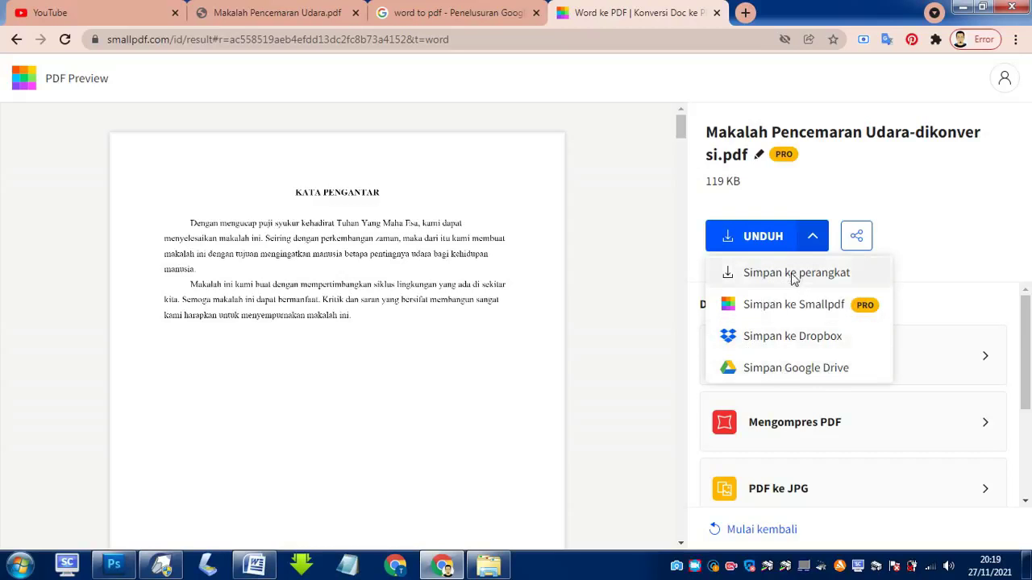
{"action": "left_click", "coordinate": [794, 274]}
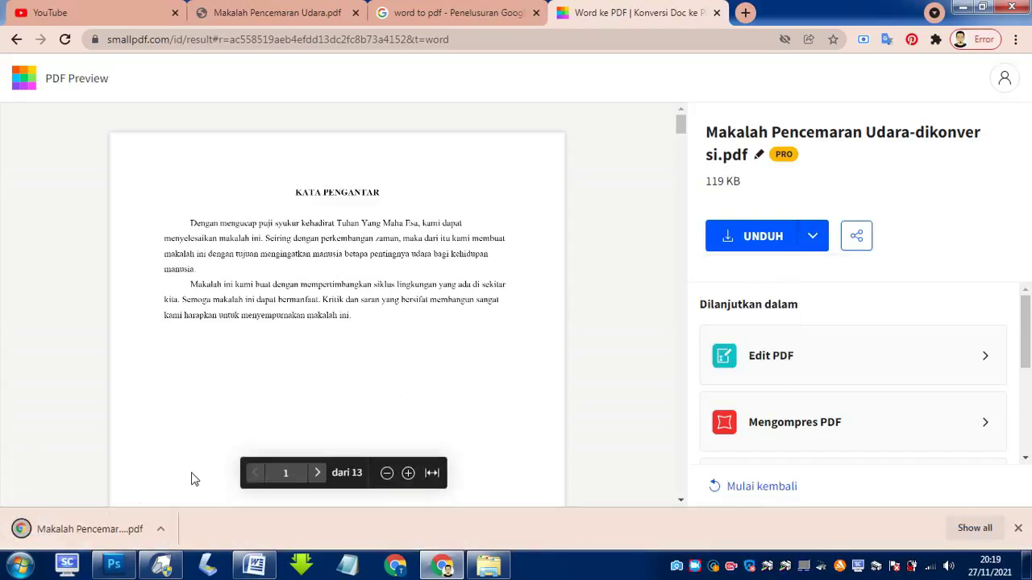
{"action": "left_click", "coordinate": [161, 530]}
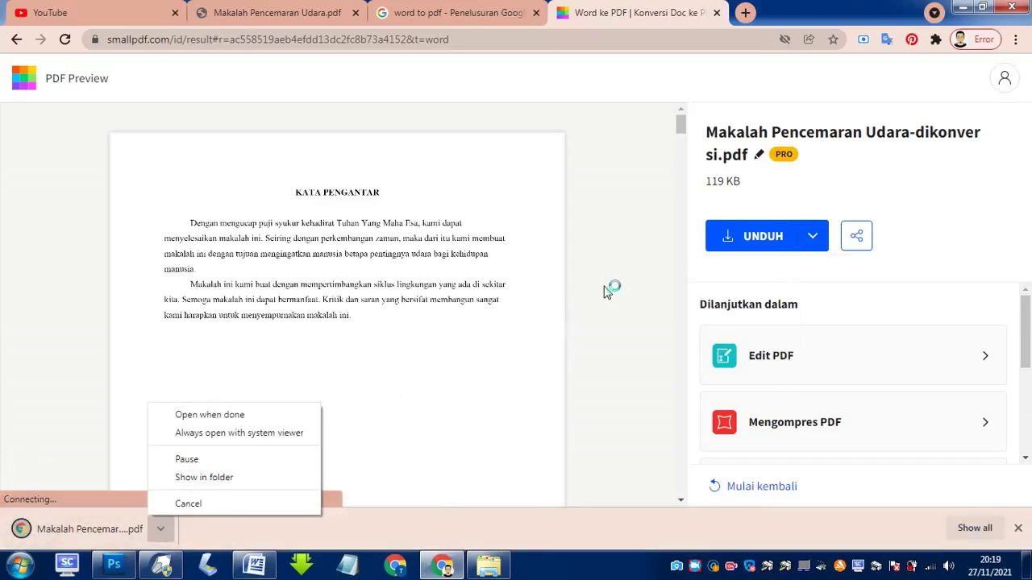
{"action": "left_click", "coordinate": [629, 14]}
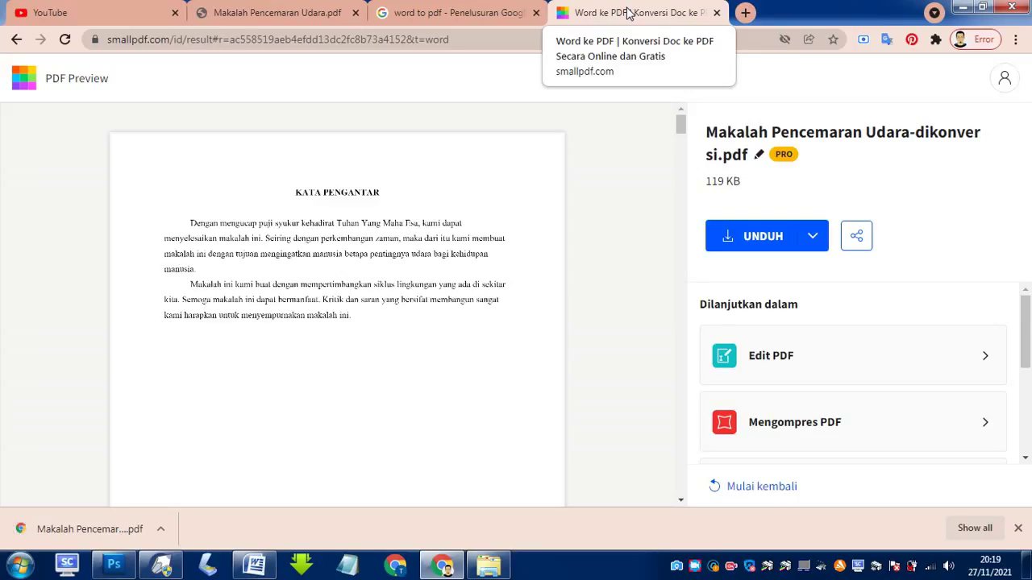
{"action": "mouse_move", "coordinate": [532, 362]}
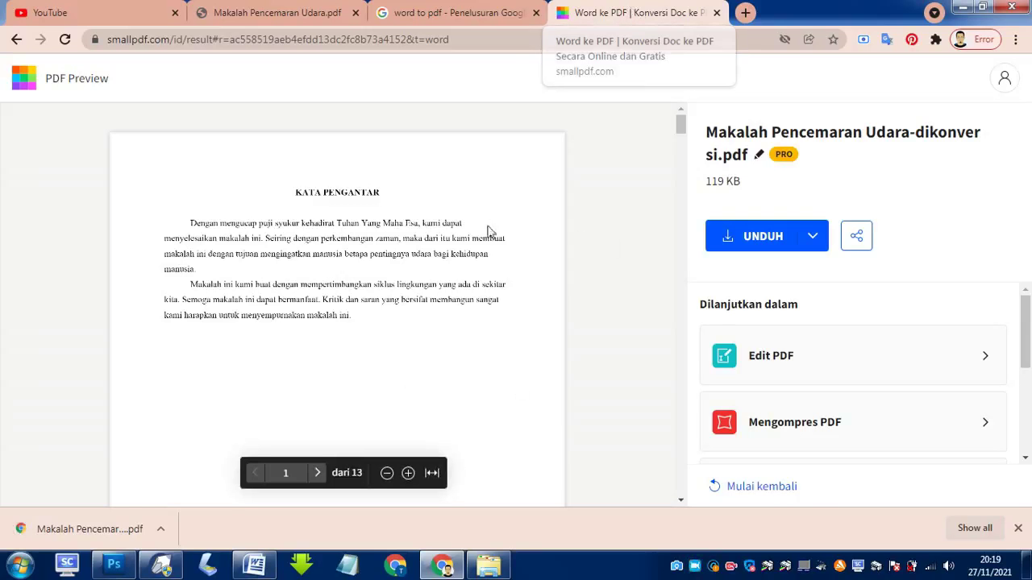
{"action": "left_click", "coordinate": [254, 564]}
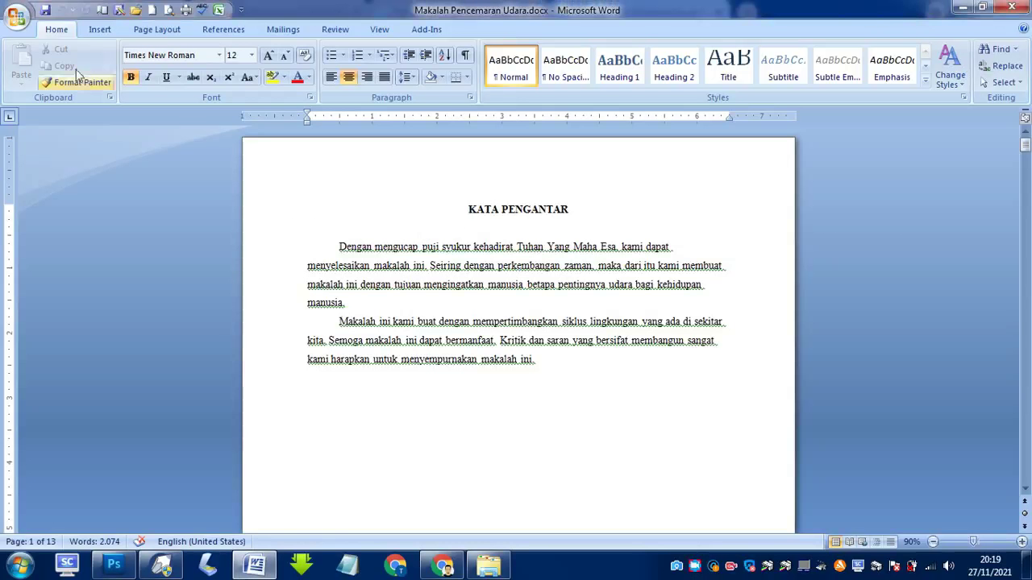
In Word's Save As dialog, set the type to PDF (*.pdf) for Makalah Pencemaran Udara.pdf
{"action": "left_click", "coordinate": [119, 12]}
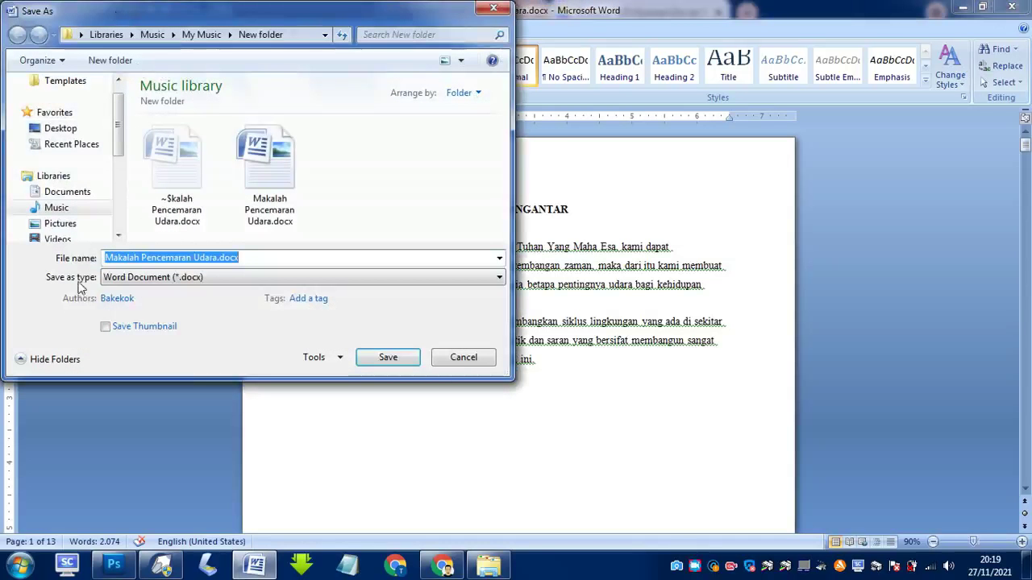
{"action": "left_click", "coordinate": [228, 277]}
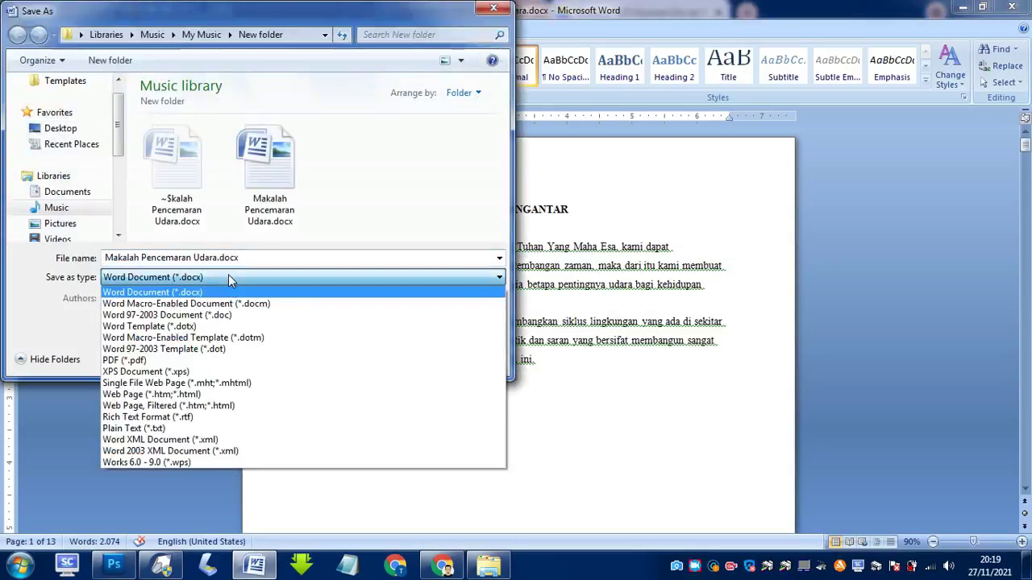
{"action": "left_click", "coordinate": [139, 362]}
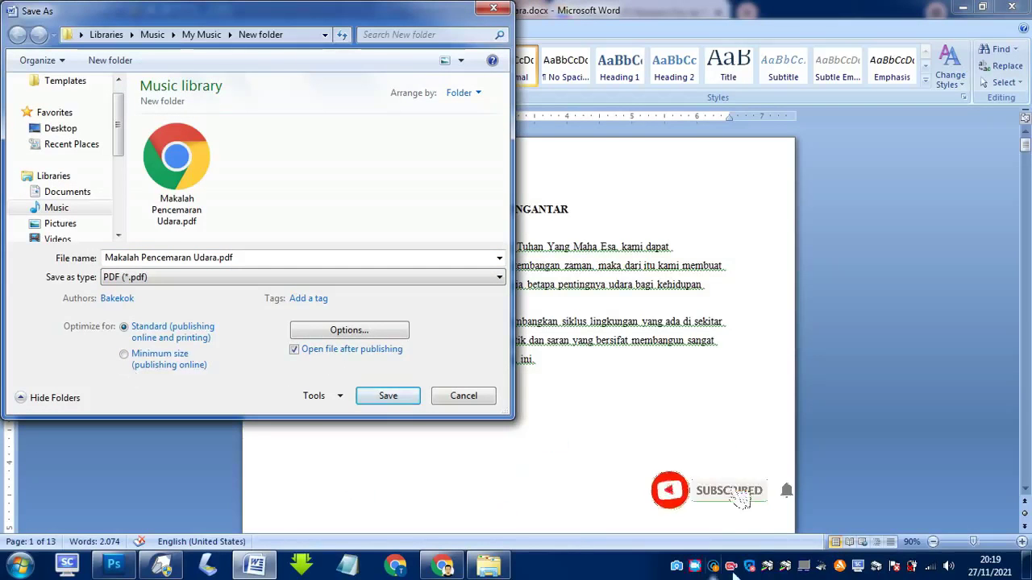
{"action": "right_click", "coordinate": [698, 569]}
{"action": "left_click", "coordinate": [746, 523]}
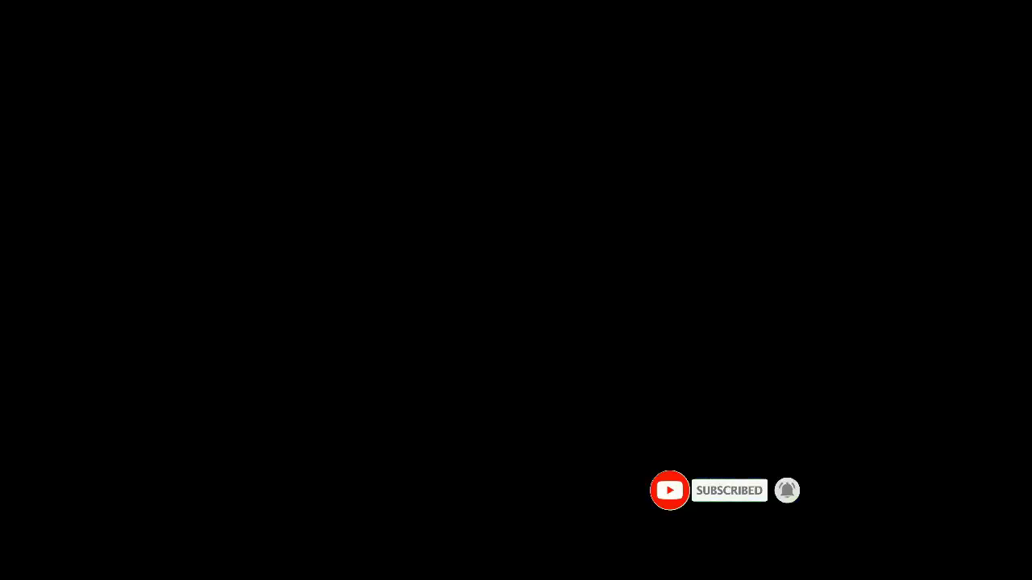